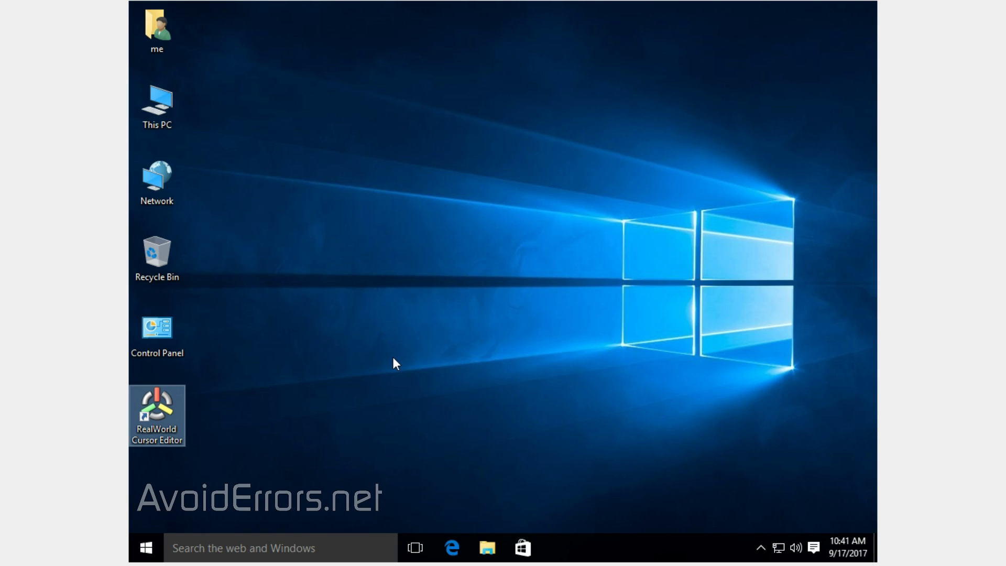
# Step: Launch RealWorld Cursor Editor and create a new blank 32x32 mouse cursor, unnamed.cur
pyautogui.doubleClick(165, 417)
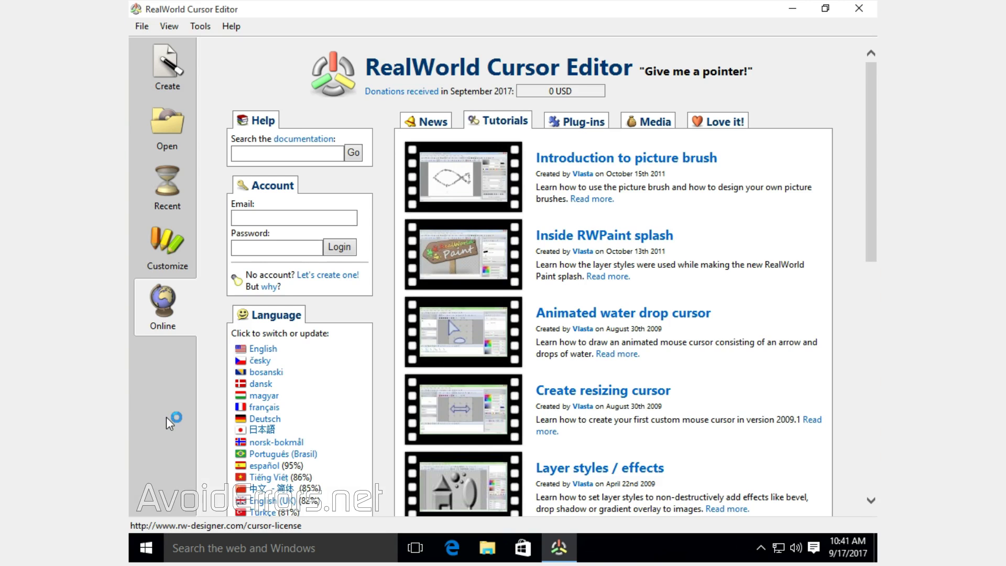
pyautogui.click(173, 74)
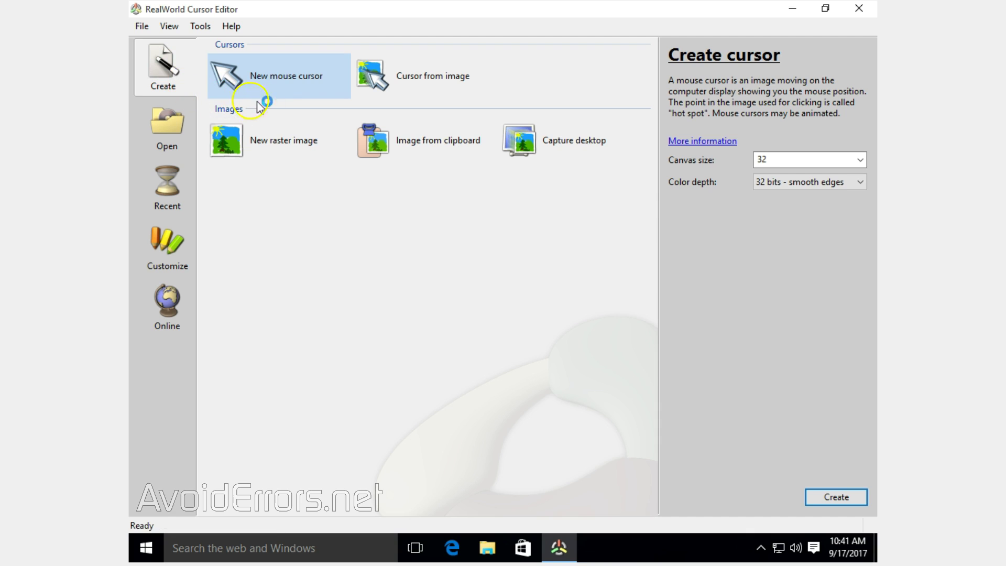
pyautogui.doubleClick(283, 94)
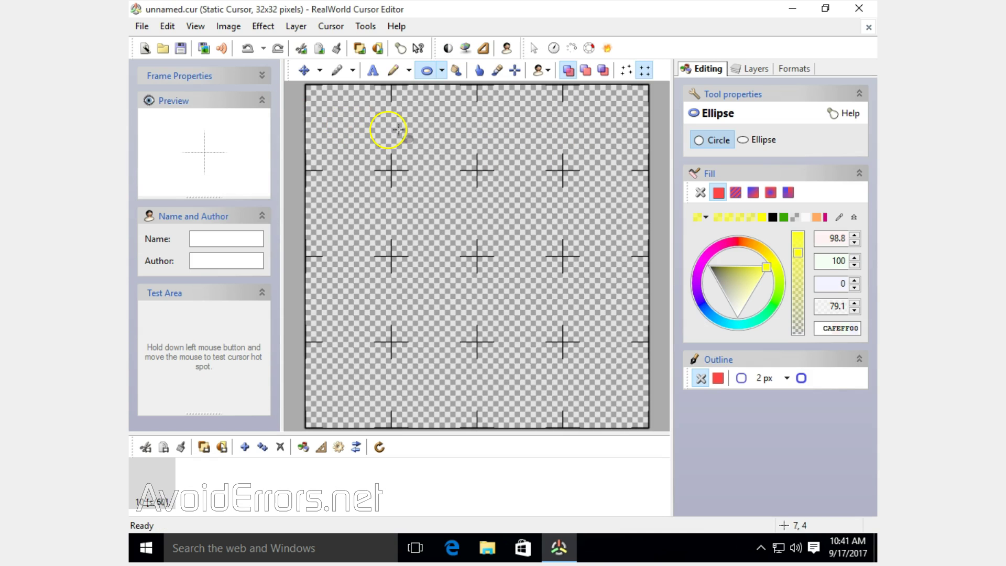
# Step: Generate an up-left white arrow with head size 53 and tail size 50 on the canvas
pyautogui.click(538, 54)
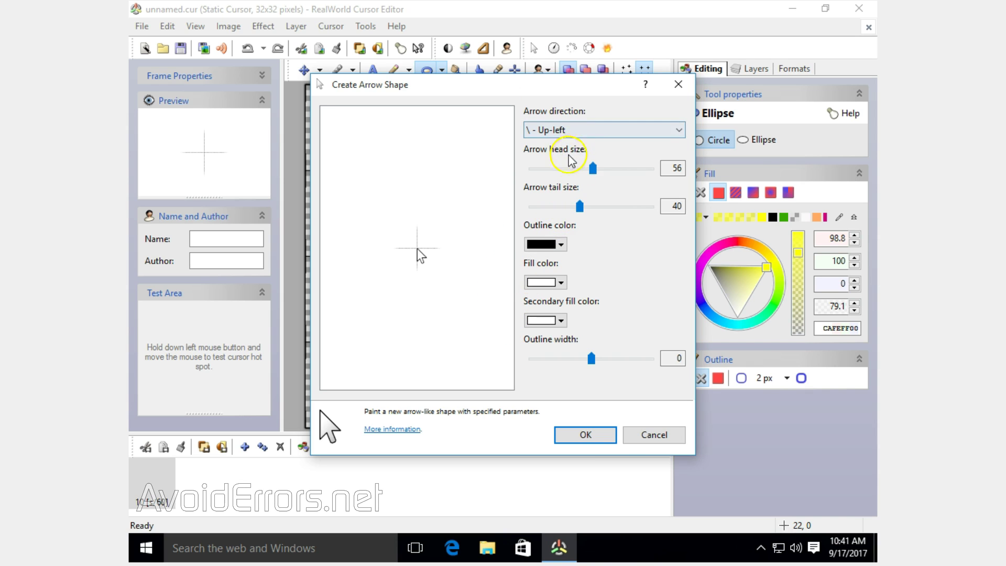
pyautogui.moveTo(594, 168)
pyautogui.mouseDown()
pyautogui.moveTo(604, 170)
pyautogui.moveTo(589, 168)
pyautogui.mouseUp()
pyautogui.moveTo(579, 206); pyautogui.dragTo(597, 222)
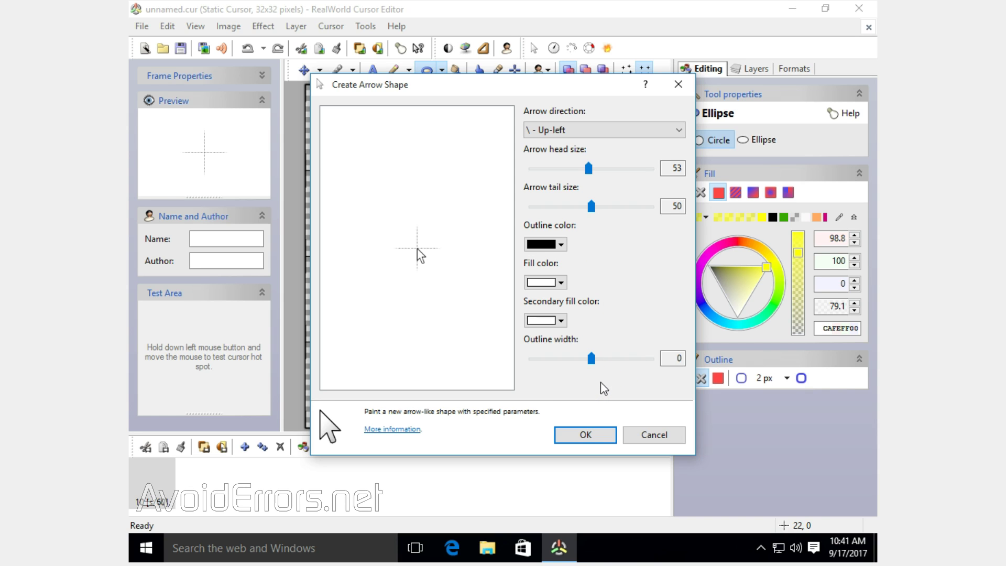
pyautogui.click(590, 433)
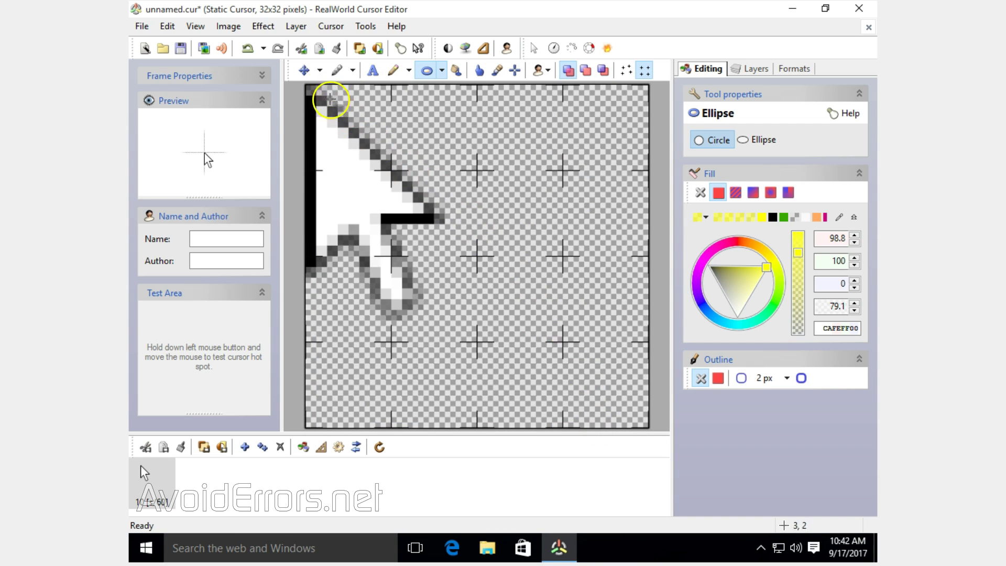
# Step: Use the Move tool to shift the arrow from the top-left corner to the canvas centre
pyautogui.click(319, 72)
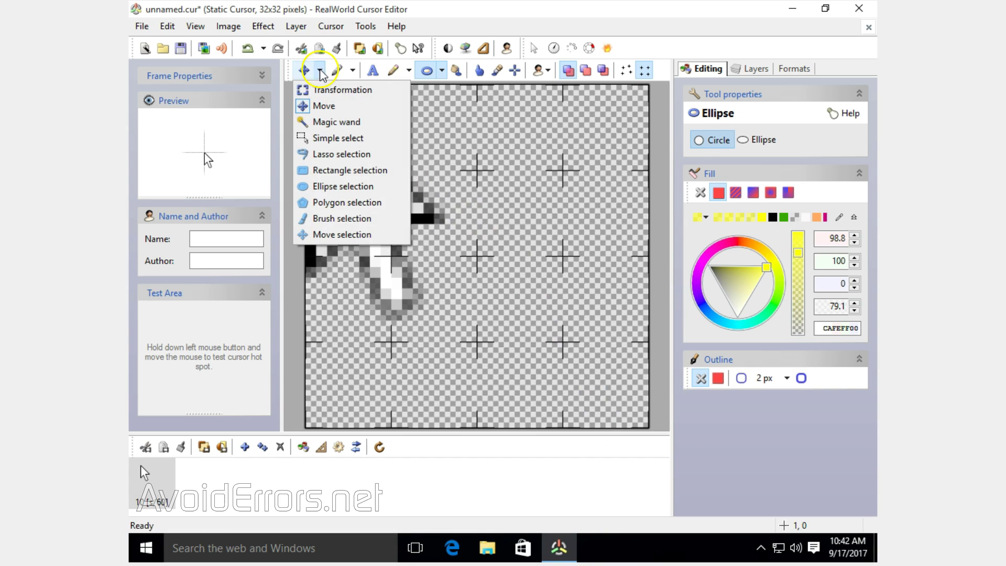
pyautogui.click(344, 107)
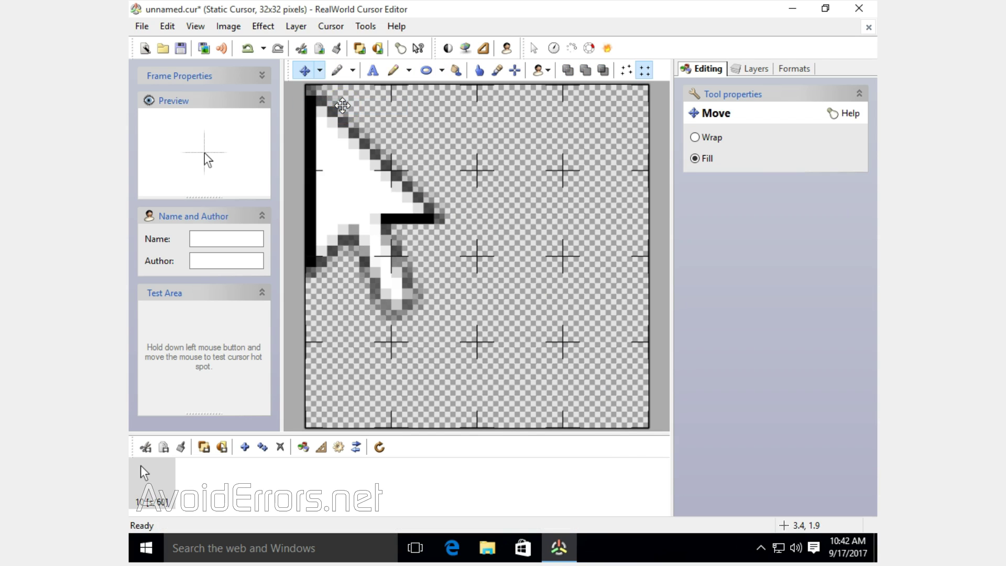
pyautogui.moveTo(342, 105); pyautogui.dragTo(430, 237)
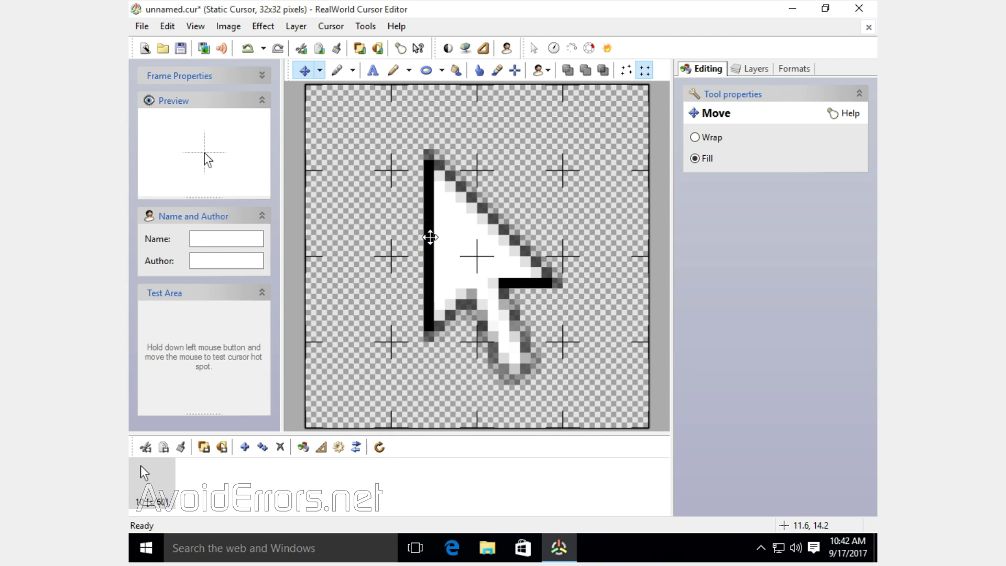
pyautogui.moveTo(464, 203)
pyautogui.mouseDown()
pyautogui.moveTo(472, 140)
pyautogui.moveTo(451, 85)
pyautogui.mouseUp()
# Step: Select the Ellipse tool in draw-behind mode with a 77% opacity yellow fill (C4FEFF00)
pyautogui.click(443, 71)
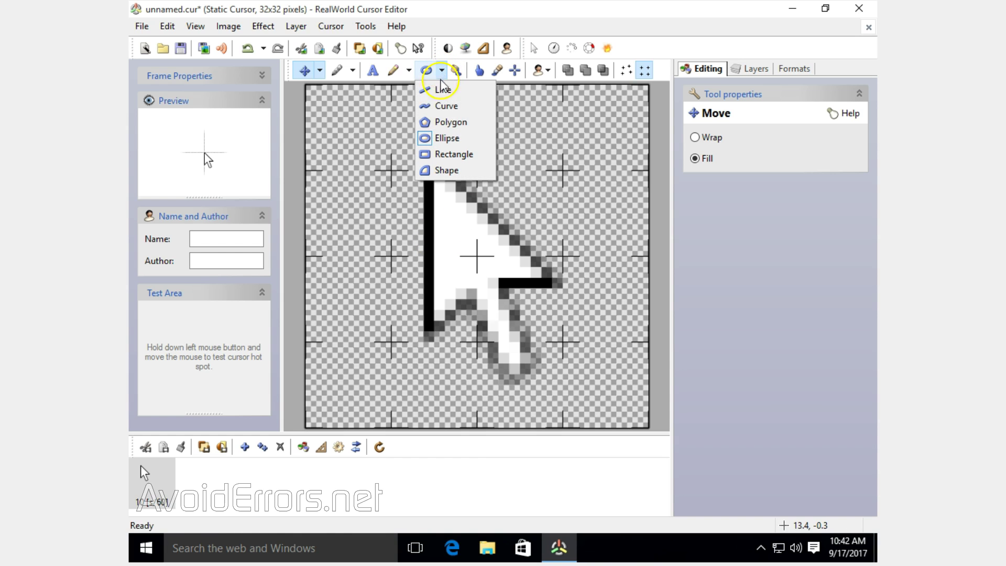
pyautogui.click(470, 139)
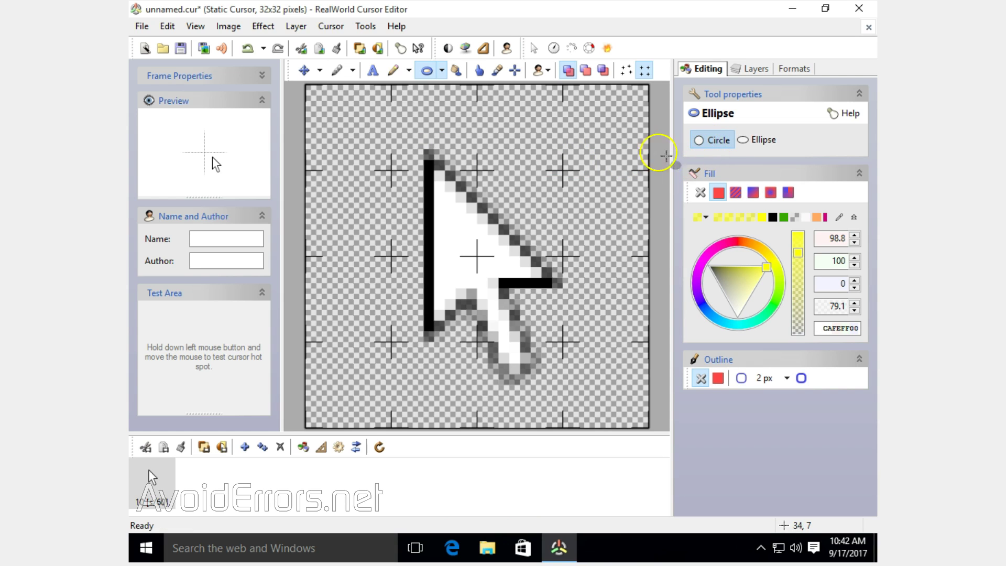
pyautogui.click(603, 71)
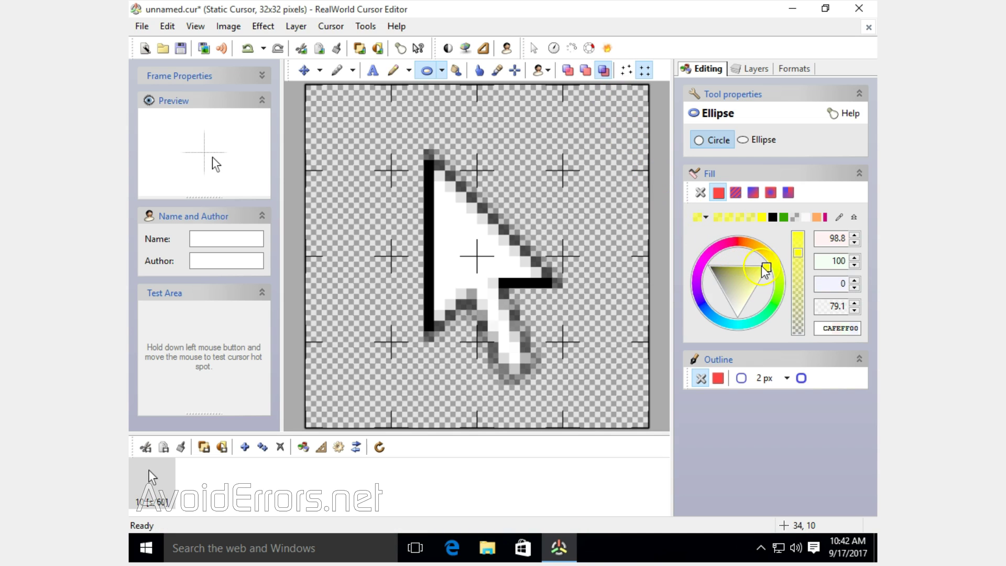
pyautogui.moveTo(765, 269)
pyautogui.mouseDown()
pyautogui.moveTo(733, 278)
pyautogui.moveTo(766, 269)
pyautogui.moveTo(742, 291)
pyautogui.moveTo(799, 261)
pyautogui.mouseUp()
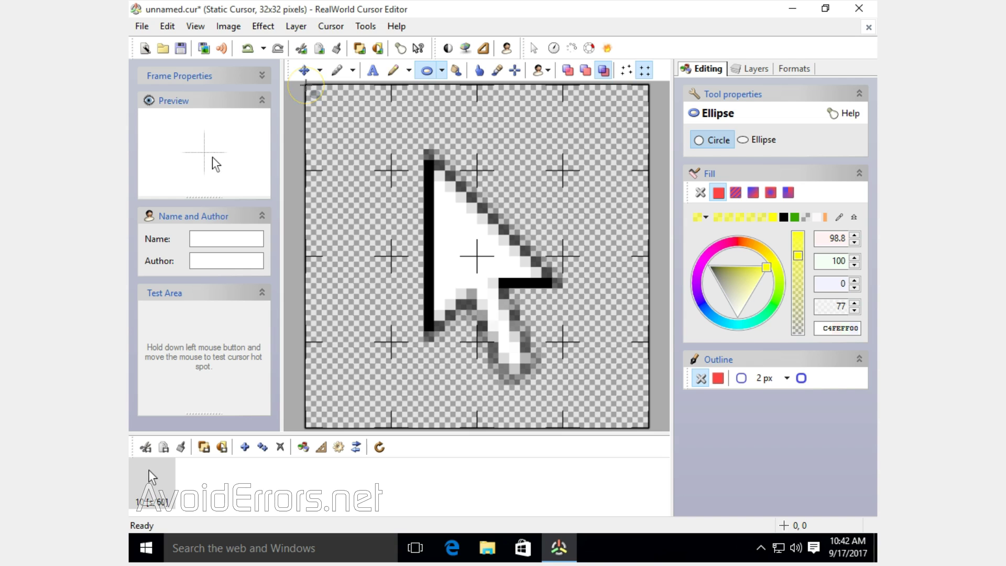
# Step: Draw a yellow circle filling the whole canvas behind the arrow, then test the hot spot in the Test Area
pyautogui.moveTo(306, 85)
pyautogui.mouseDown()
pyautogui.moveTo(426, 220)
pyautogui.moveTo(486, 307)
pyautogui.moveTo(649, 427)
pyautogui.mouseUp()
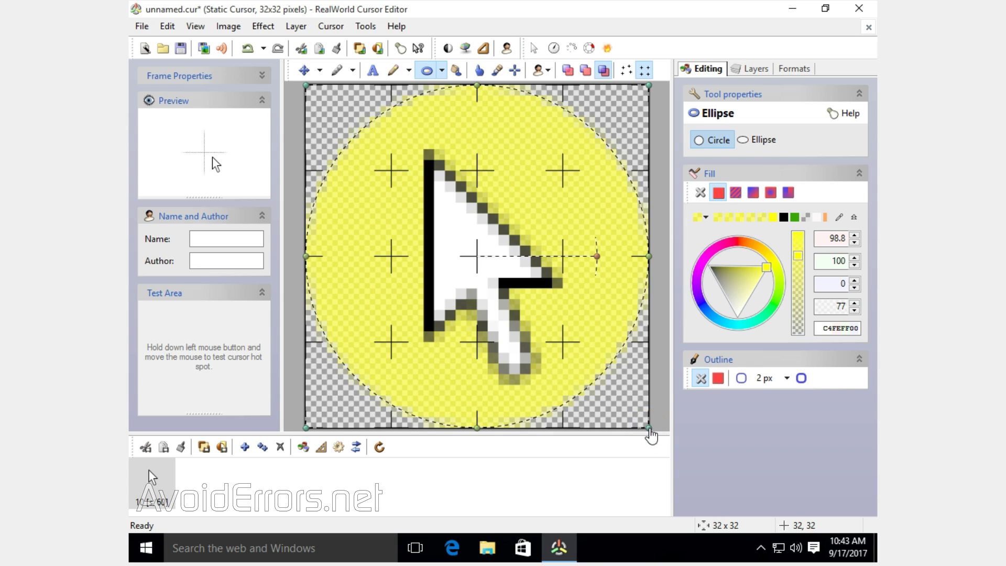
pyautogui.moveTo(318, 202); pyautogui.dragTo(407, 382)
pyautogui.click(394, 73)
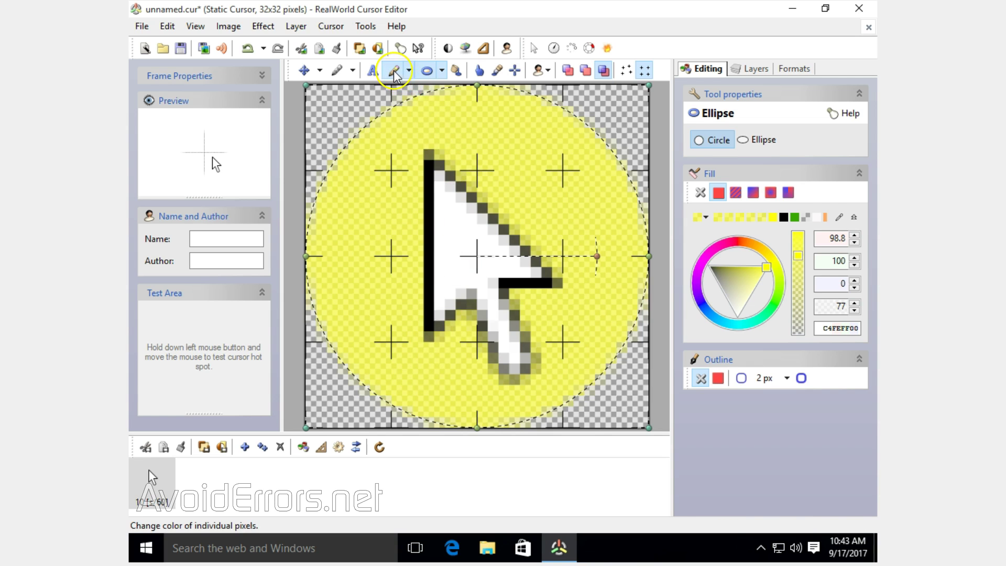
pyautogui.click(427, 71)
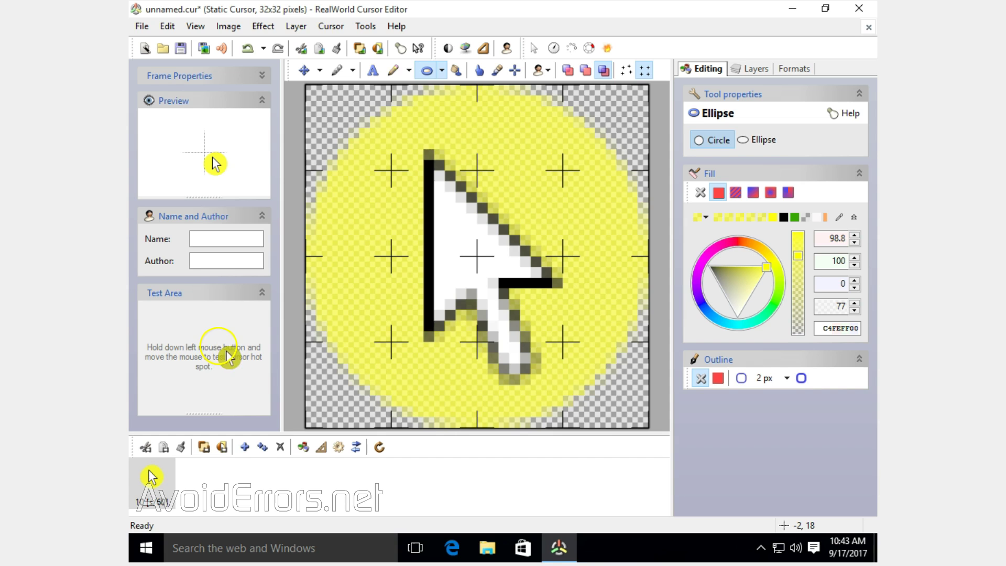
pyautogui.moveTo(226, 350)
pyautogui.mouseDown()
pyautogui.moveTo(202, 329)
pyautogui.moveTo(184, 351)
pyautogui.moveTo(189, 364)
pyautogui.moveTo(226, 382)
pyautogui.mouseUp()
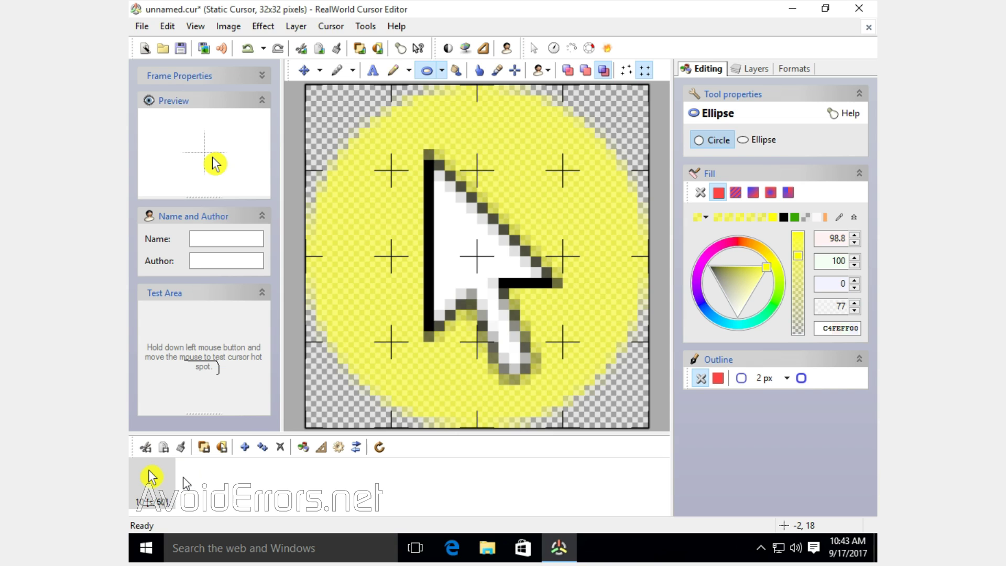
# Step: Save the cursor to the Desktop as yellow.cur
pyautogui.click(147, 32)
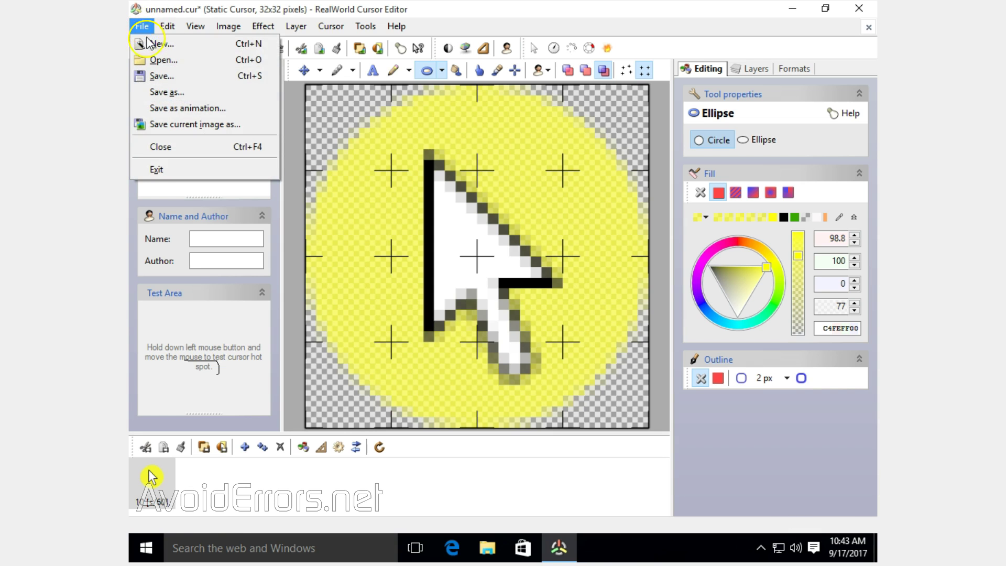
pyautogui.click(147, 77)
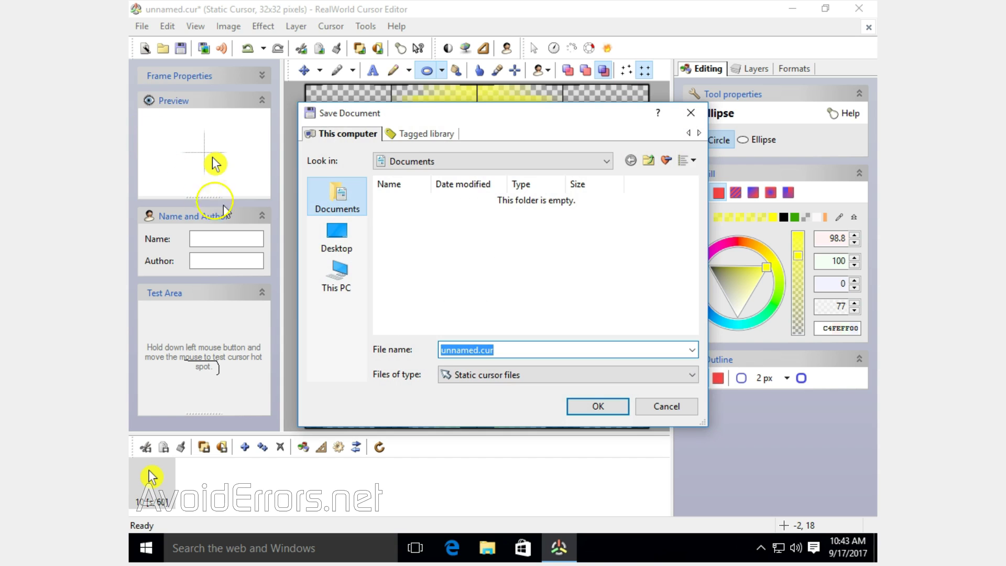
pyautogui.click(337, 239)
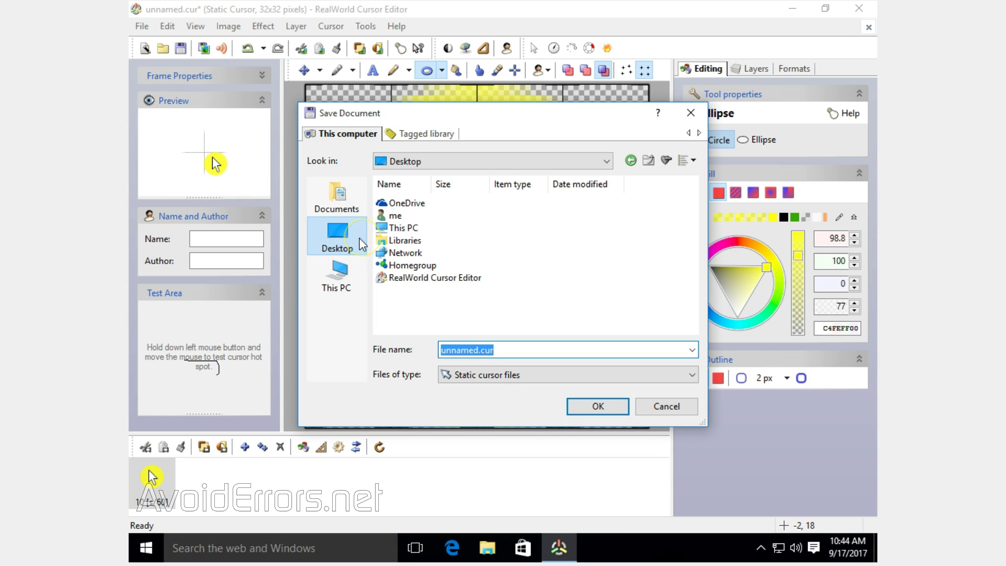
pyautogui.click(480, 350)
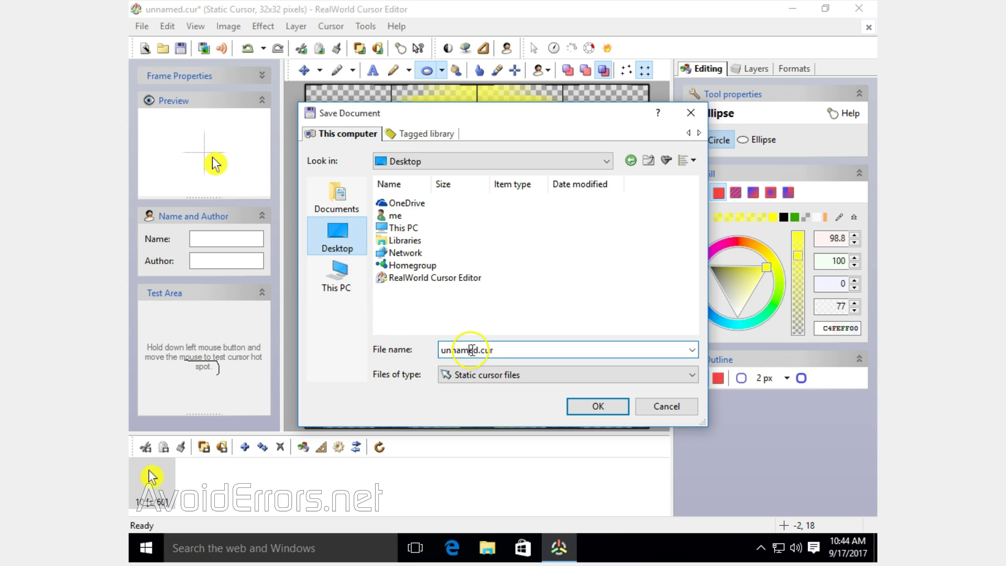
pyautogui.moveTo(480, 349); pyautogui.dragTo(411, 344)
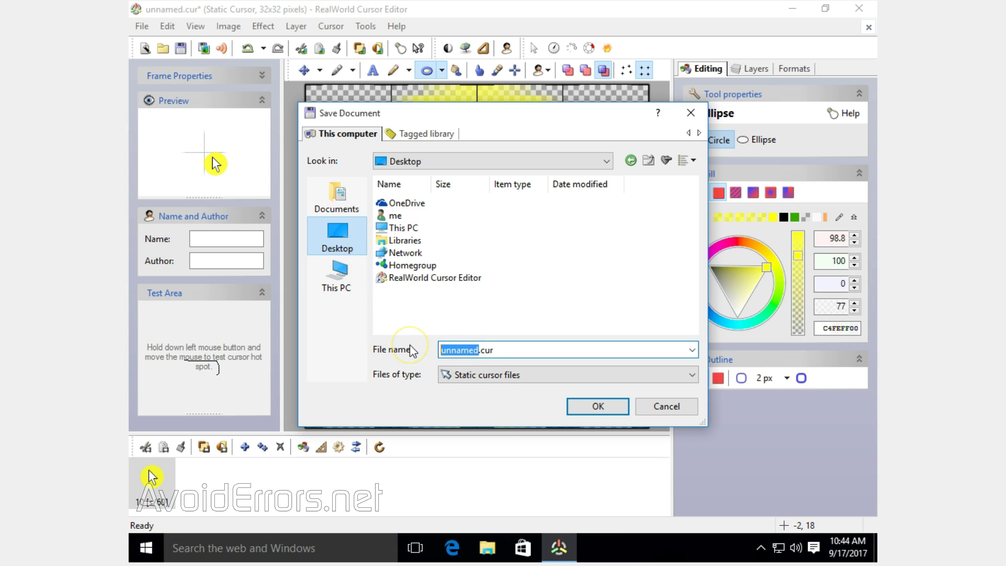
pyautogui.write('yellow')
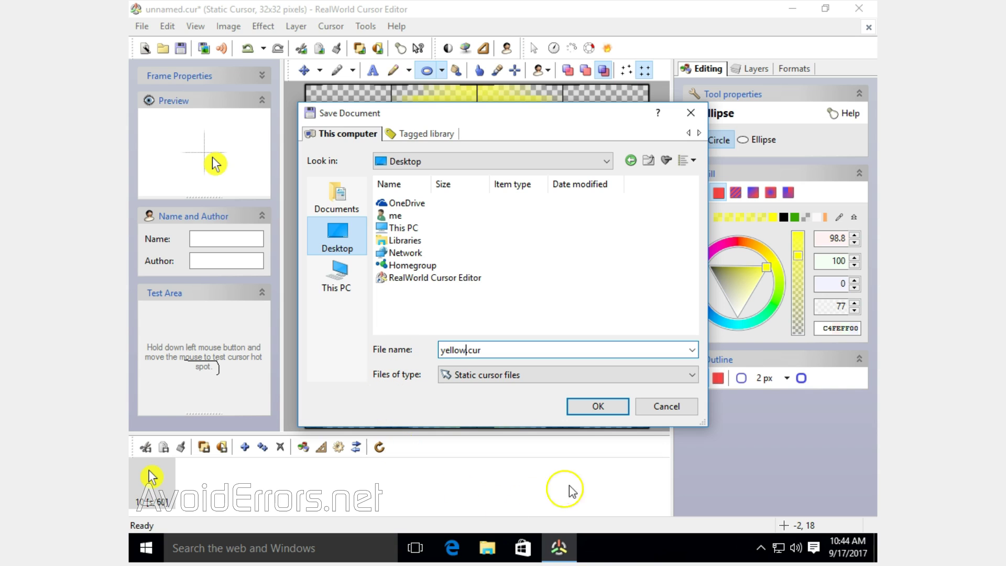
pyautogui.click(614, 410)
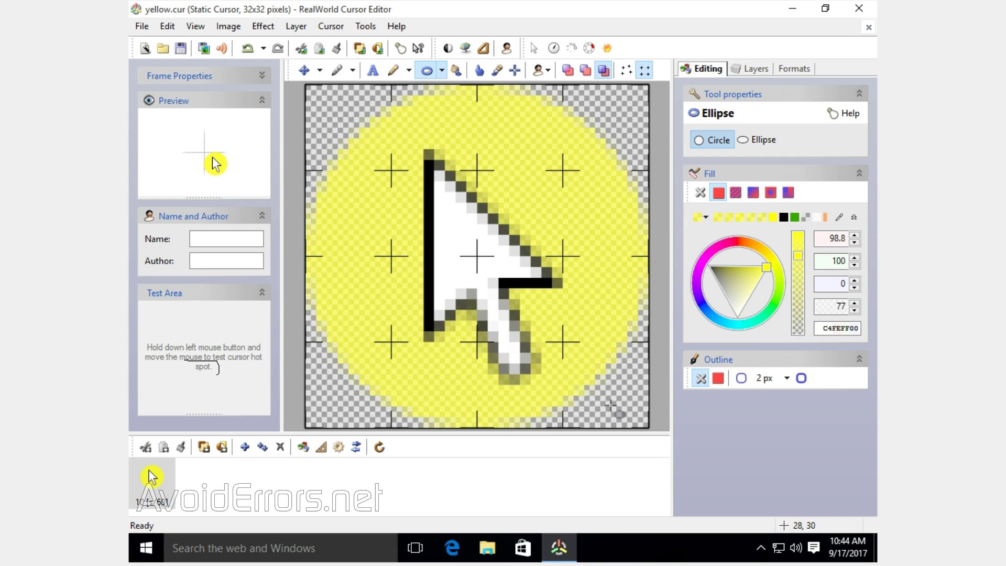
# Step: Close the editor and search Start for 'change how the mouse pointer looks' to open Mouse Properties
pyautogui.click(859, 9)
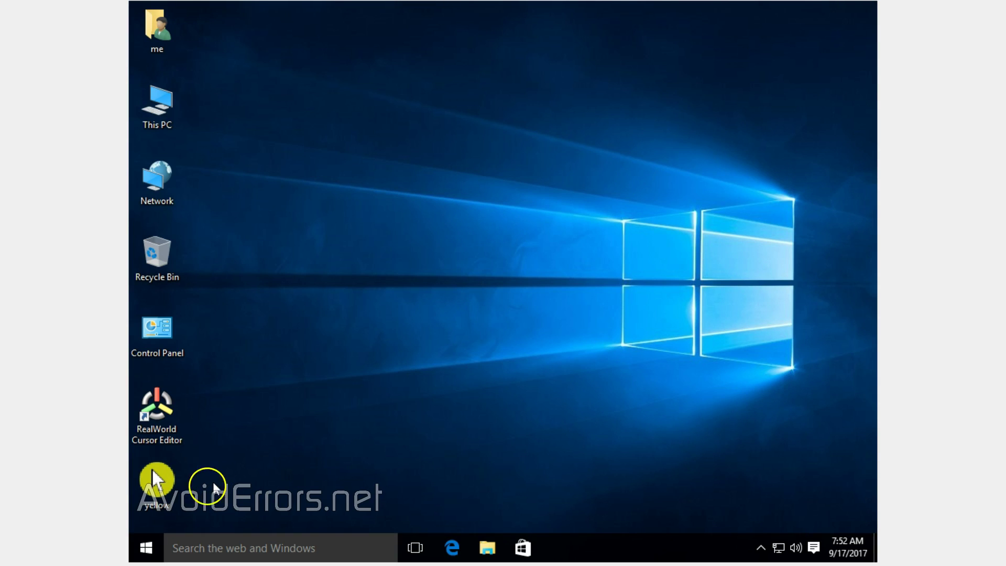
pyautogui.click(146, 547)
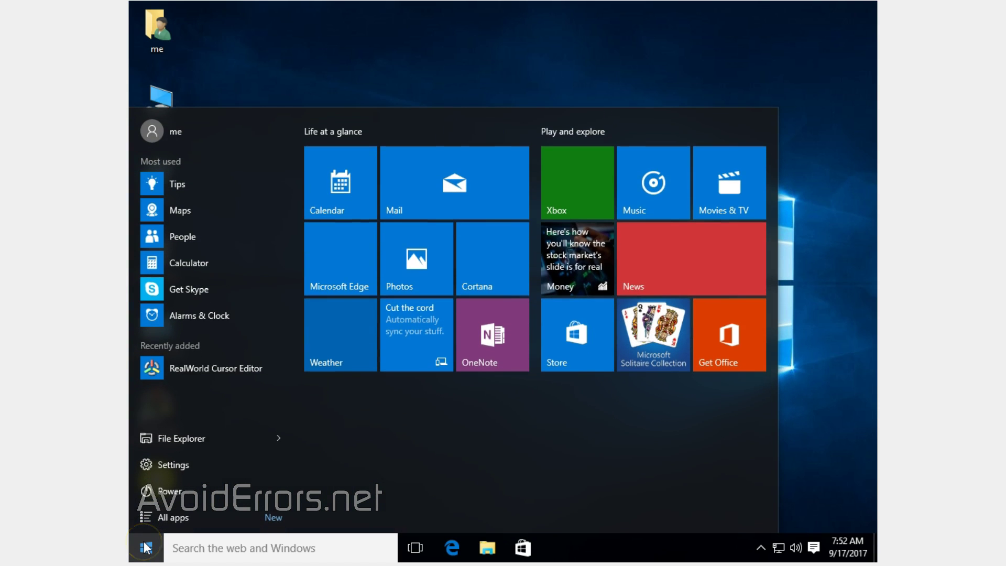
pyautogui.write('change how the mouse pointer looks')
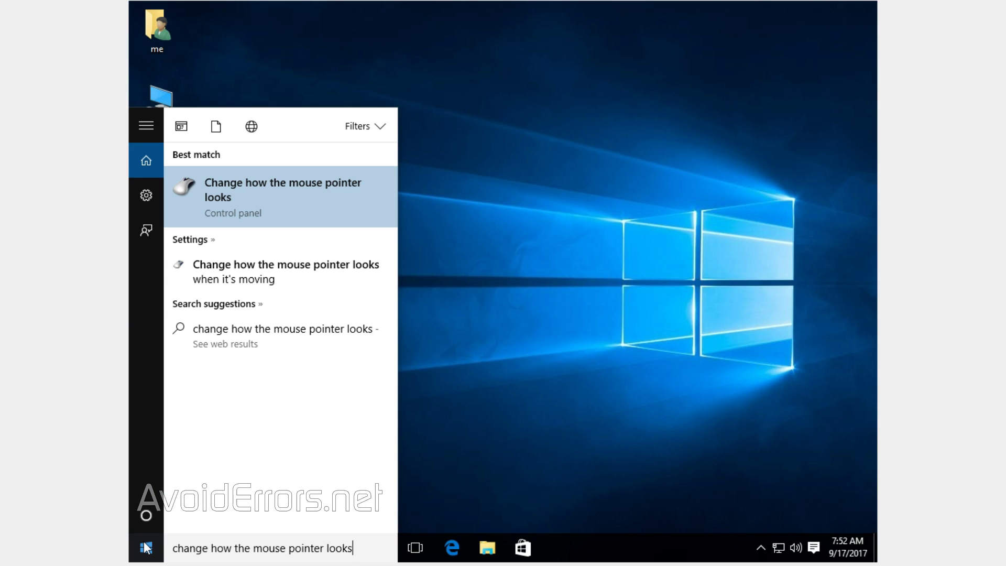
pyautogui.click(312, 216)
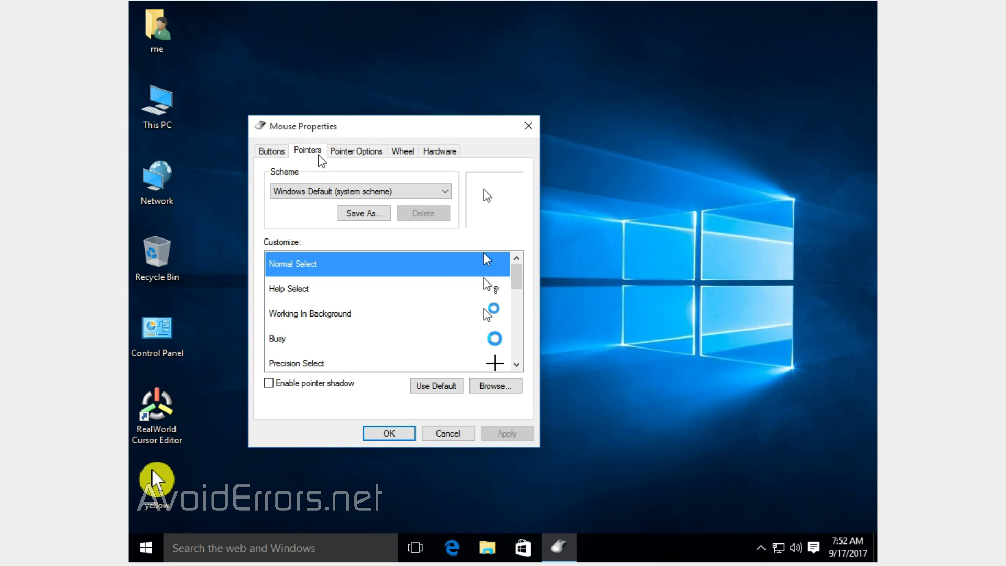
# Step: Set the Normal Select pointer to Desktop's yellow.cur, apply it, and close Mouse Properties
pyautogui.click(483, 389)
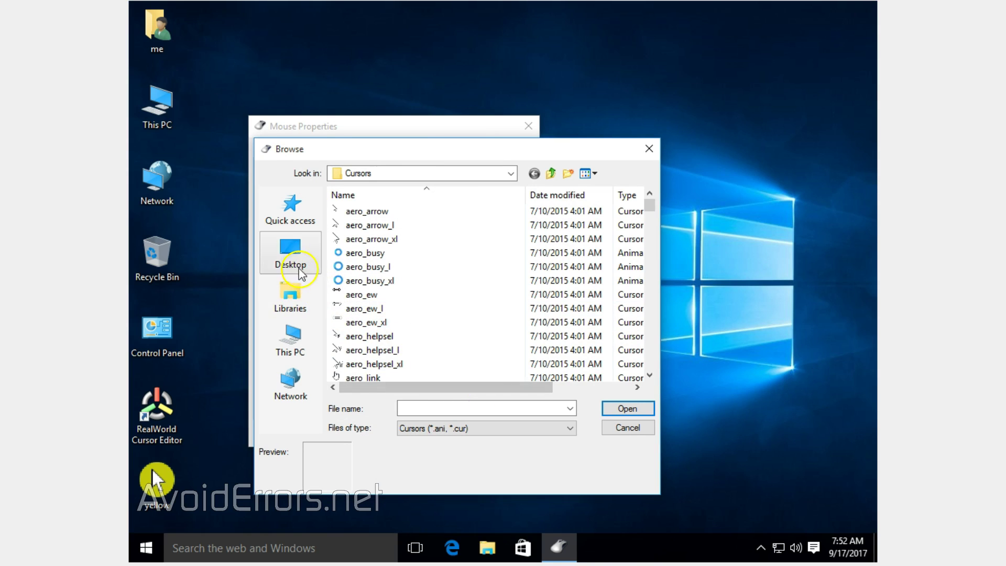
pyautogui.click(295, 264)
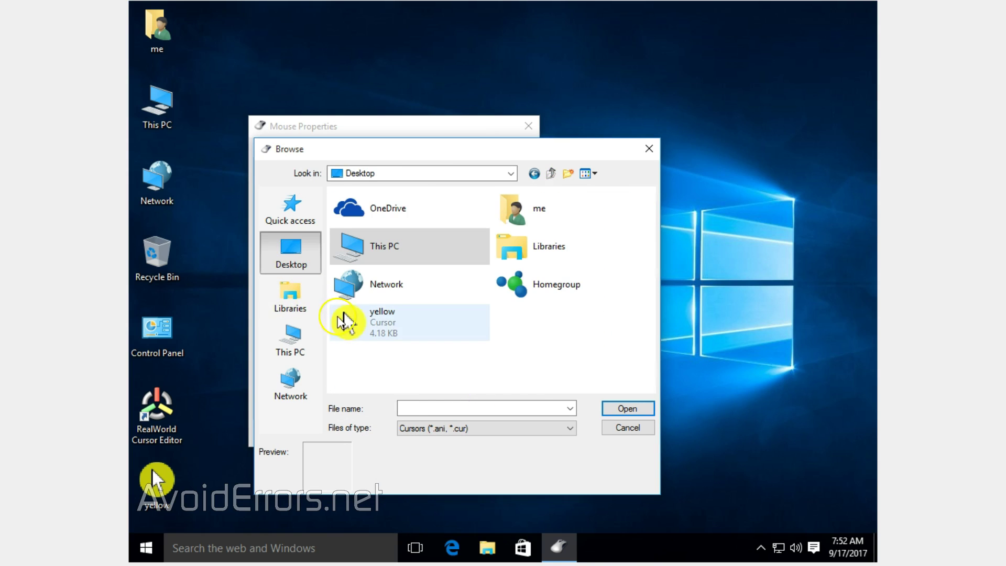
pyautogui.doubleClick(355, 327)
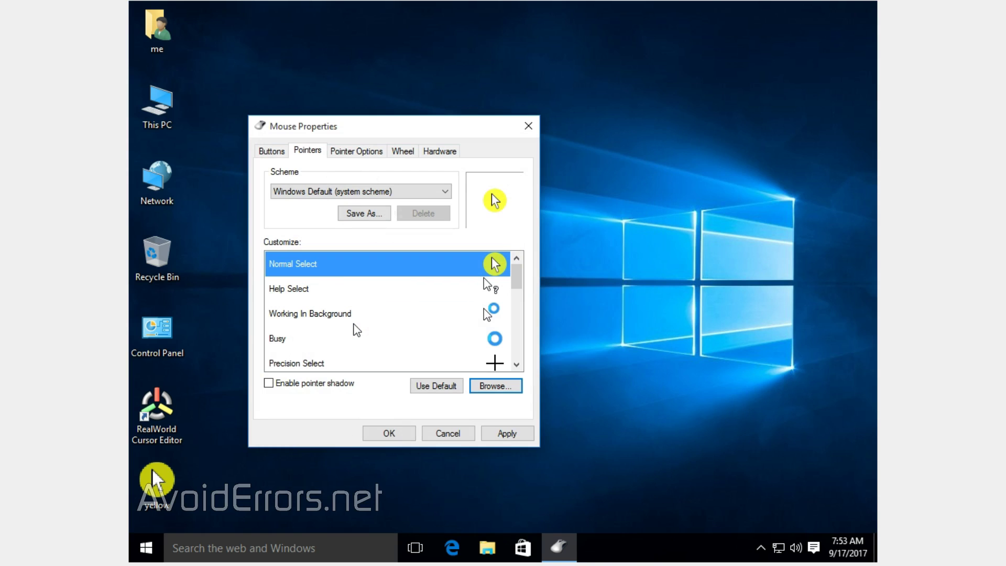
pyautogui.click(498, 434)
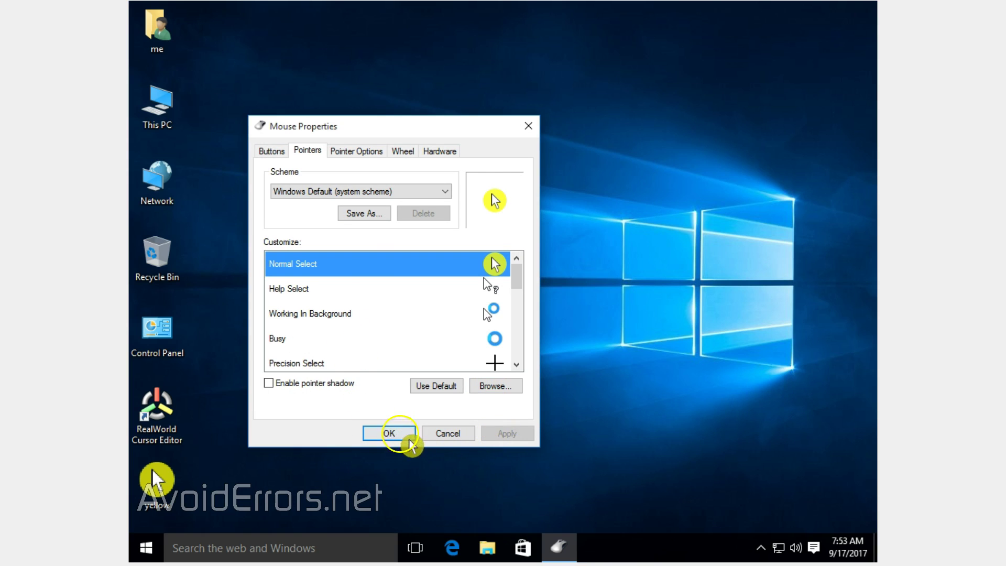
pyautogui.click(397, 432)
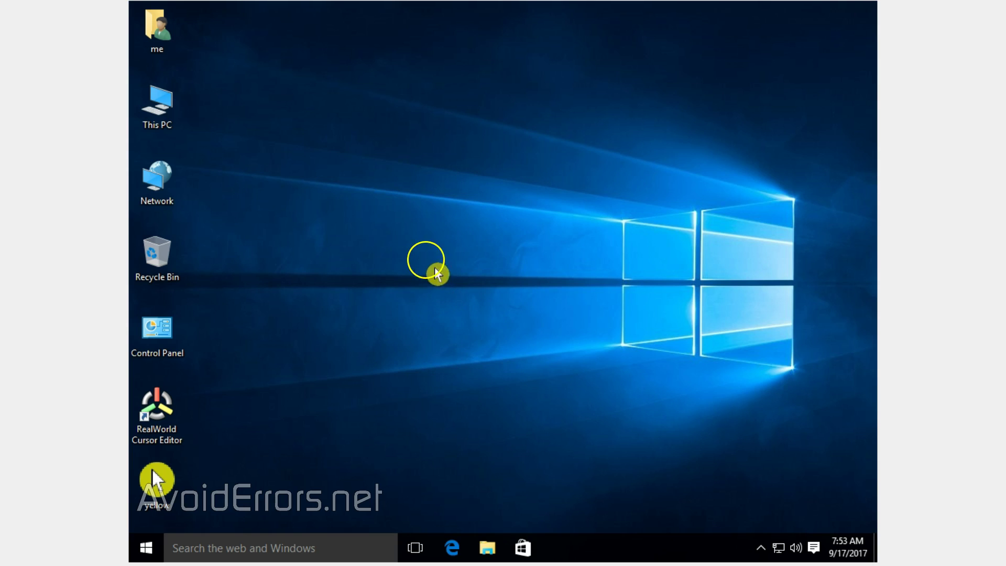